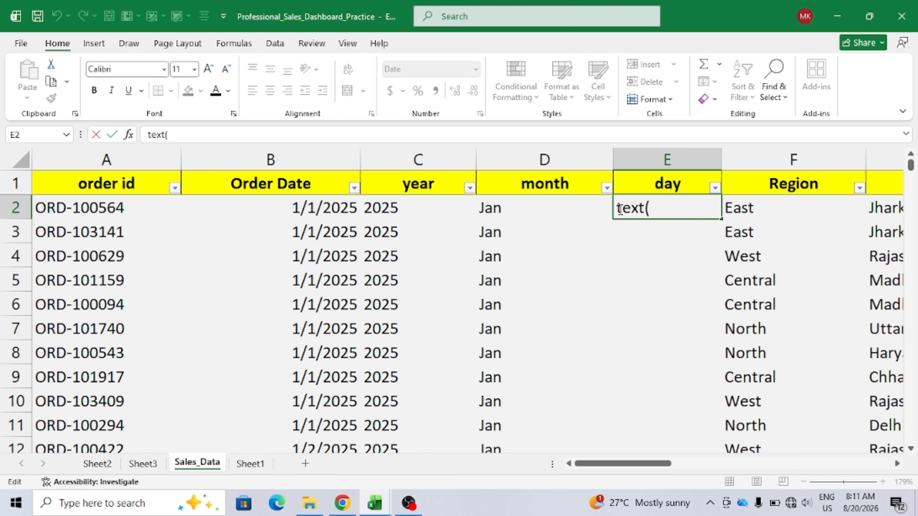
# Complete the formula in E2 as =TEXT(B2,"ddd") to extract the weekday abbreviation from the order date
pyautogui.write('=')
pyautogui.click(668, 214)
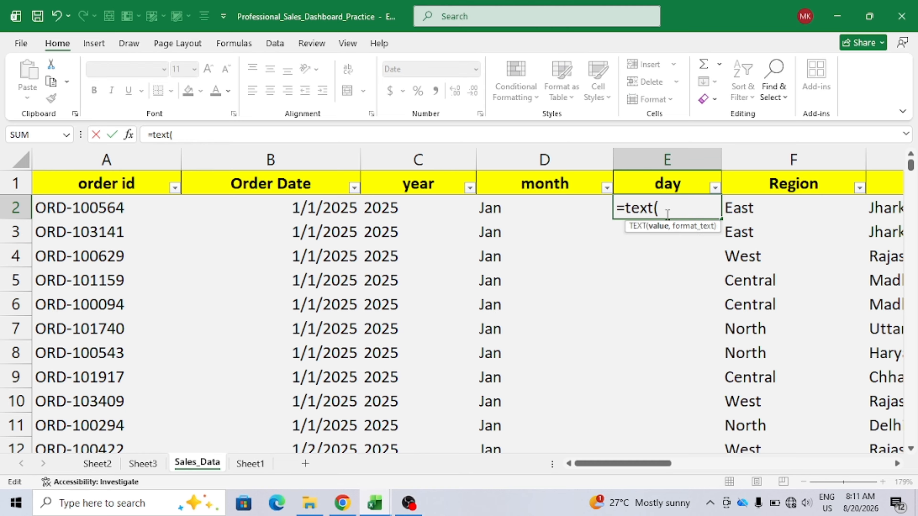
pyautogui.click(334, 212)
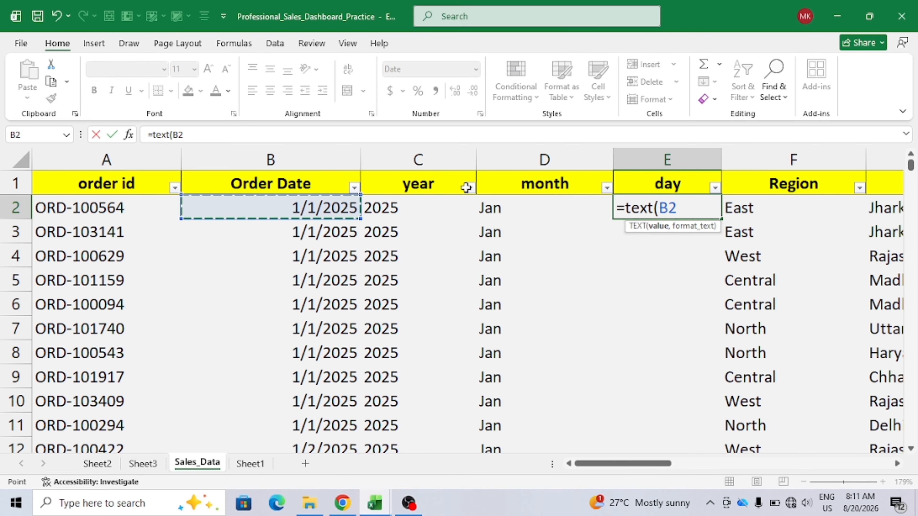
pyautogui.write(',')
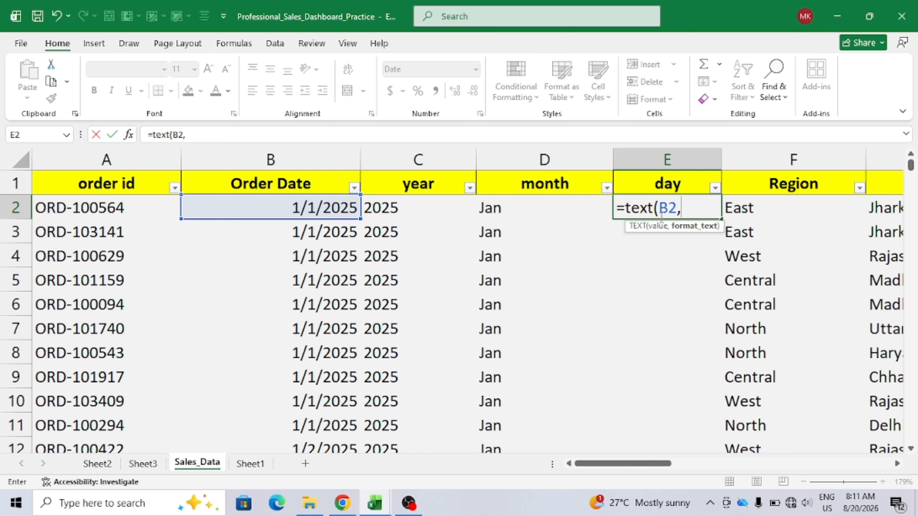
pyautogui.write('"ddd"')
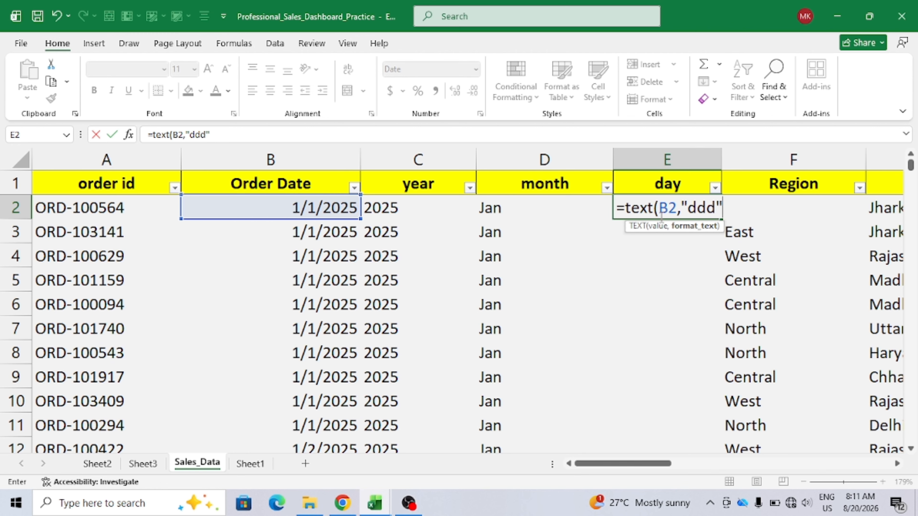
pyautogui.press('Return')
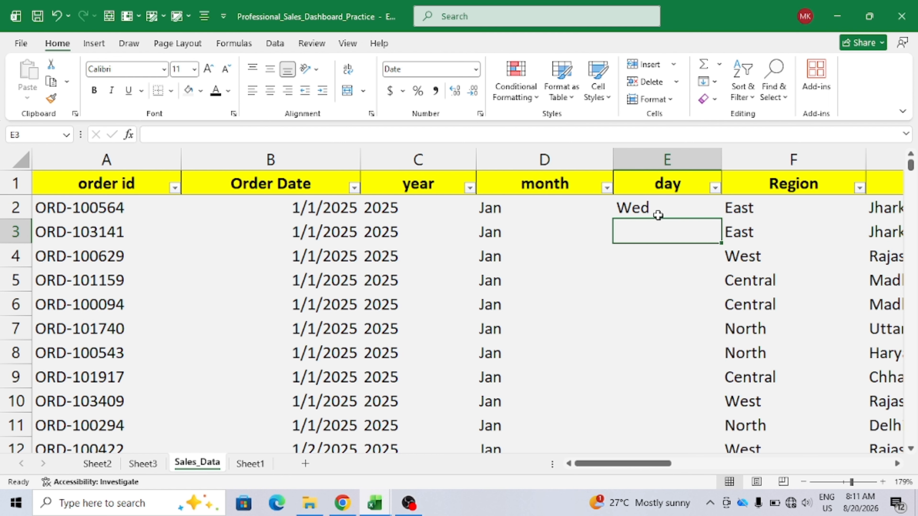
# Copy the weekday formula from E2 down through E6
pyautogui.click(661, 213)
pyautogui.moveTo(721, 219); pyautogui.dragTo(721, 314)
pyautogui.click(728, 323)
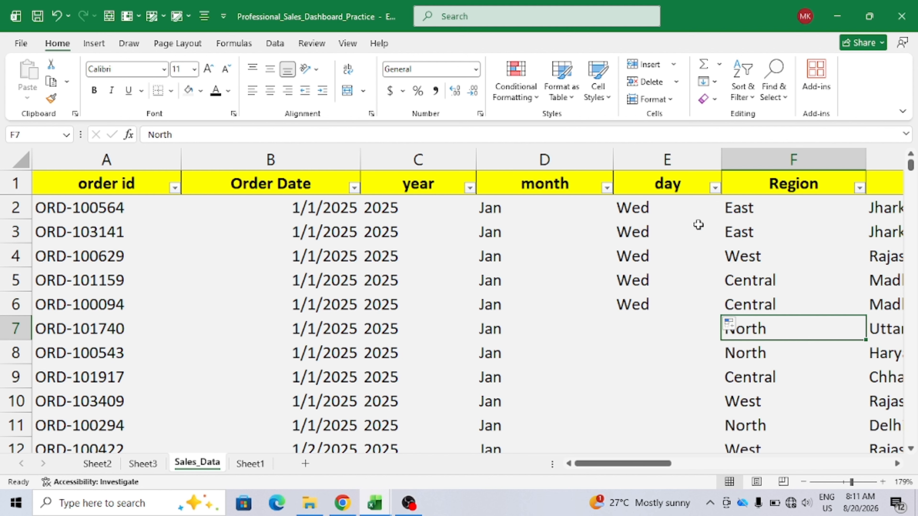
# Change the format code in the E2 formula to "dd" so it extracts the day number
pyautogui.doubleClick(694, 208)
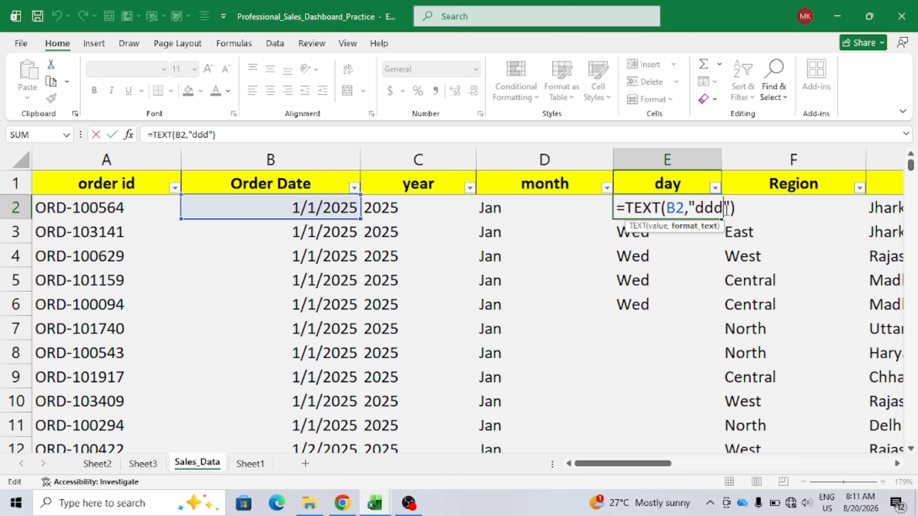
pyautogui.press('BackSpace')
pyautogui.press('Return')
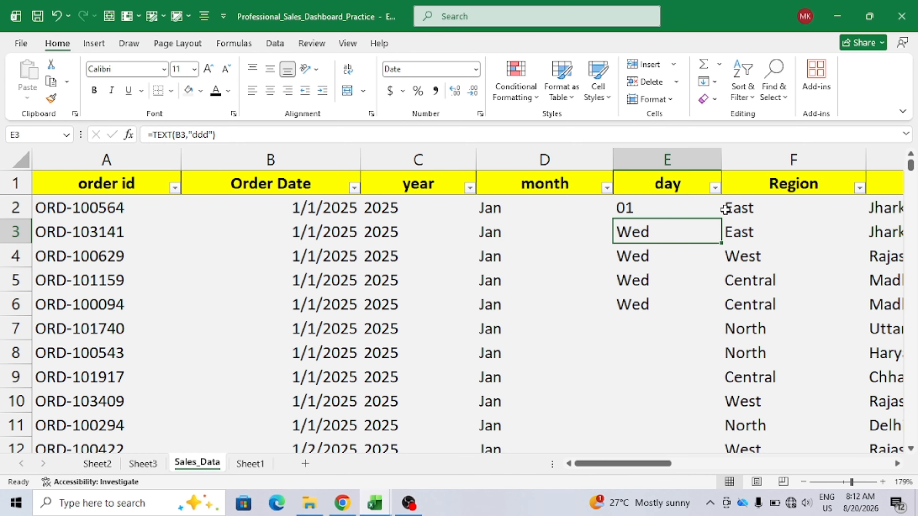
# Fill the E2 day formula down the entire day column and check the filled rows
pyautogui.click(668, 200)
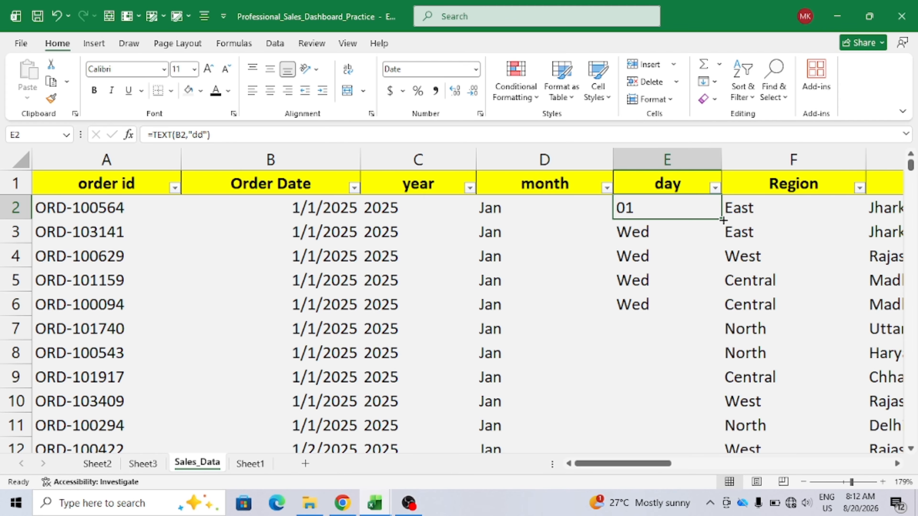
pyautogui.moveTo(723, 220); pyautogui.dragTo(723, 243)
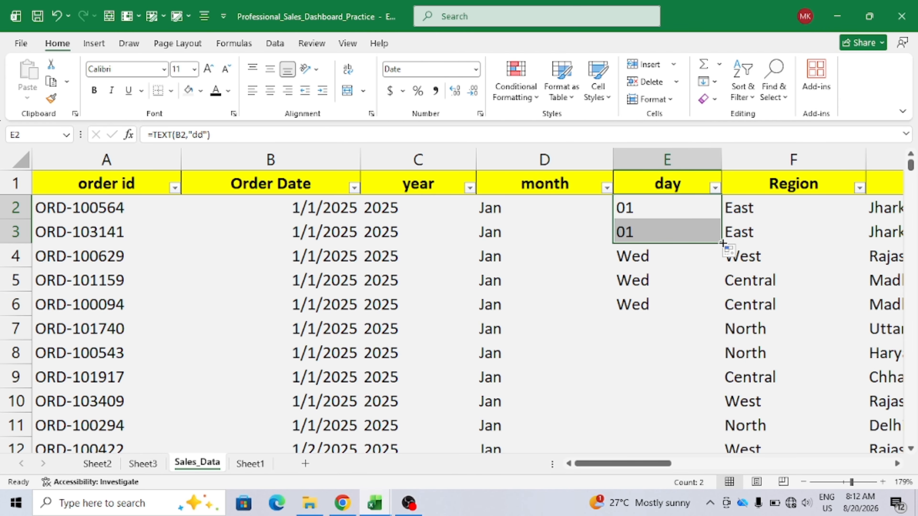
pyautogui.doubleClick(723, 243)
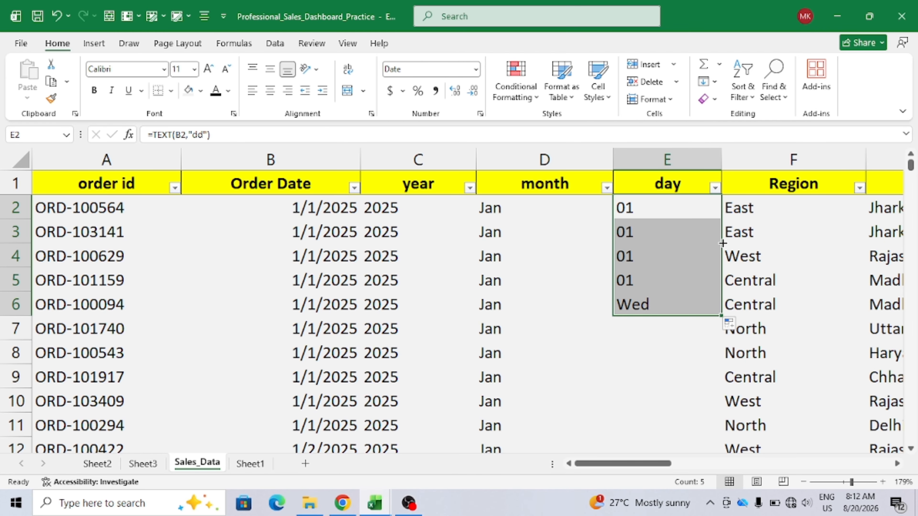
pyautogui.doubleClick(721, 316)
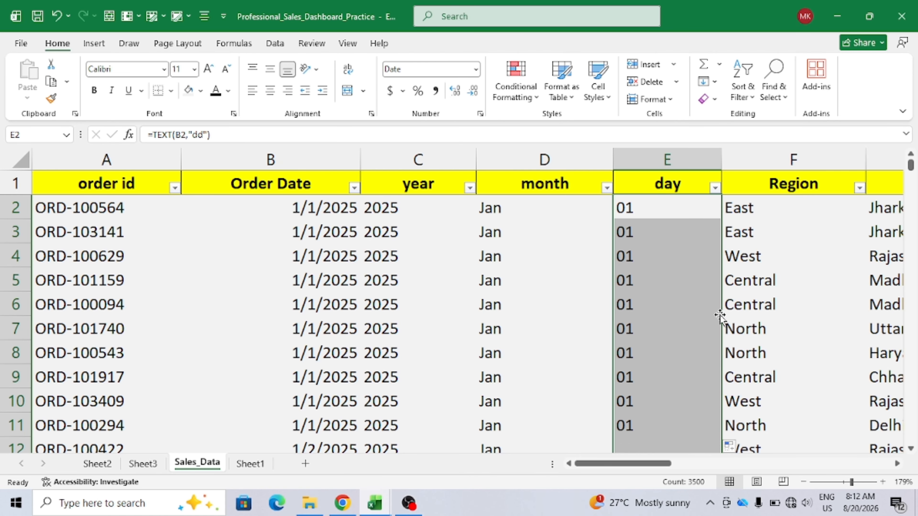
pyautogui.scroll(-4, 640, 299)
pyautogui.scroll(-14, 640, 298)
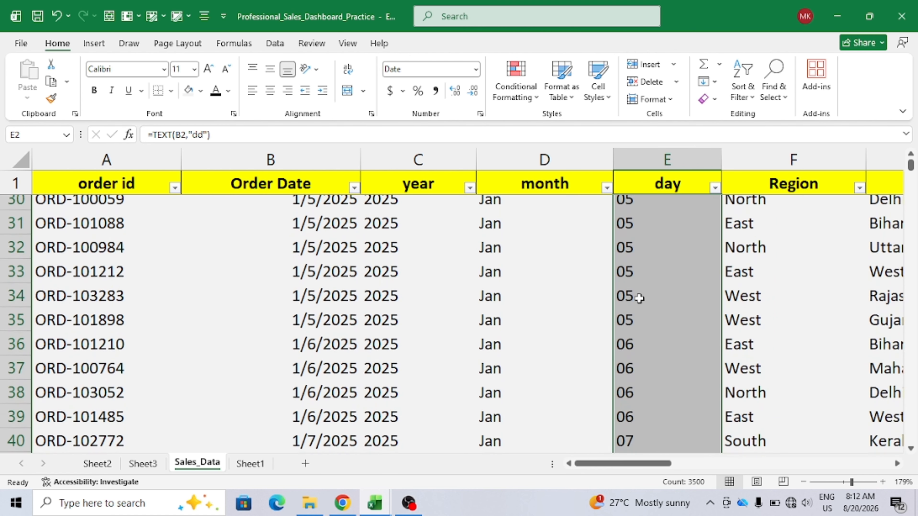
pyautogui.scroll(18, 640, 298)
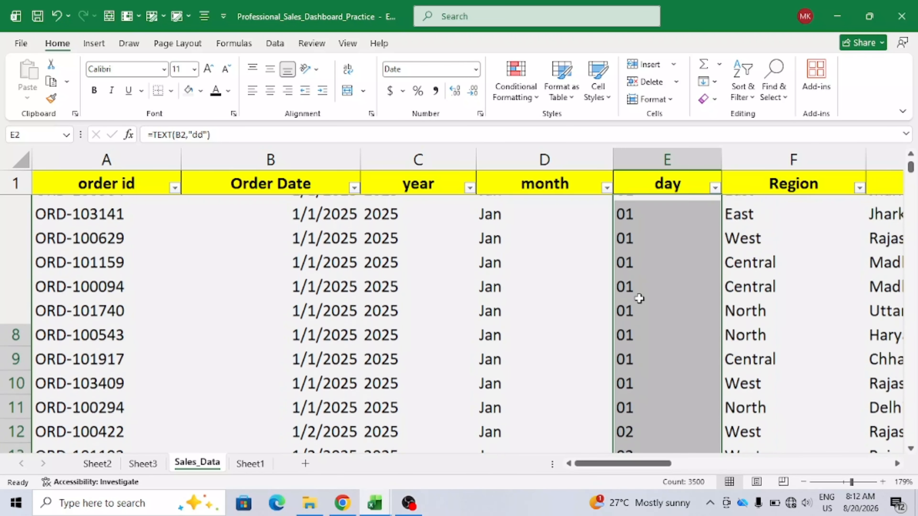
# Calculate profit in R2 as revenue minus total cost with =Q2-P2 and fill the formula down the profit column
pyautogui.keyDown('ctrl'); pyautogui.scroll(-1, 640, 299); pyautogui.keyUp('ctrl')
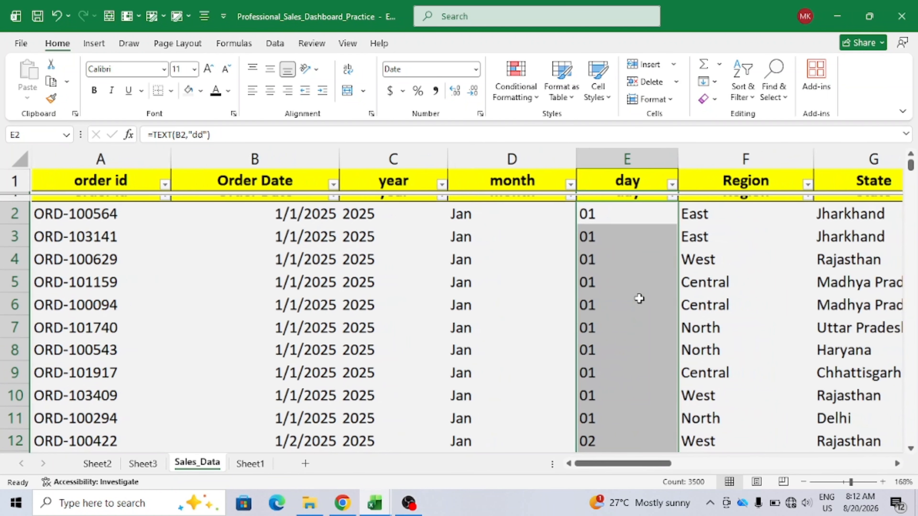
pyautogui.hscroll(10, 640, 298)
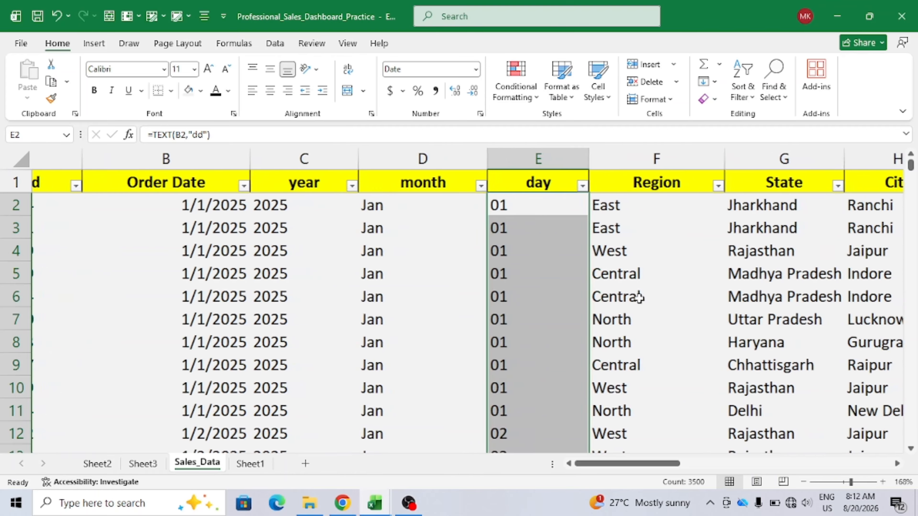
pyautogui.hscroll(5, 640, 298)
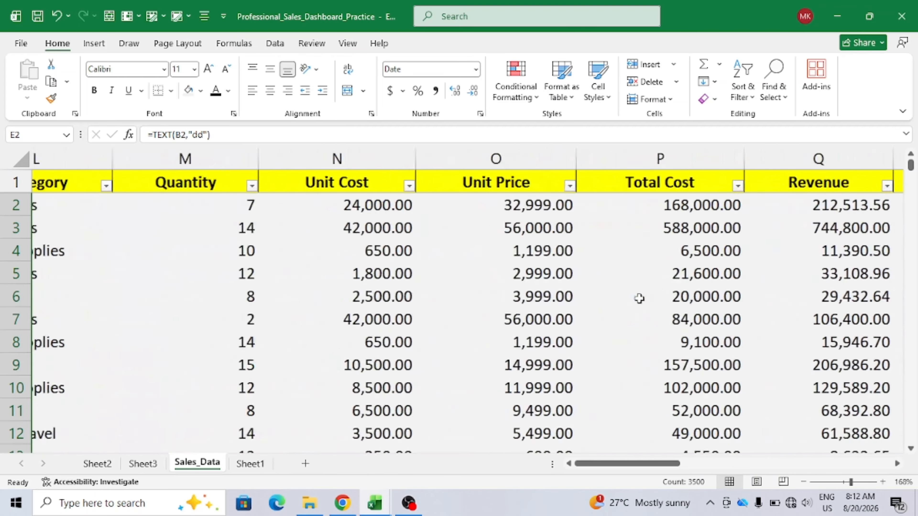
pyautogui.hscroll(-2, 640, 298)
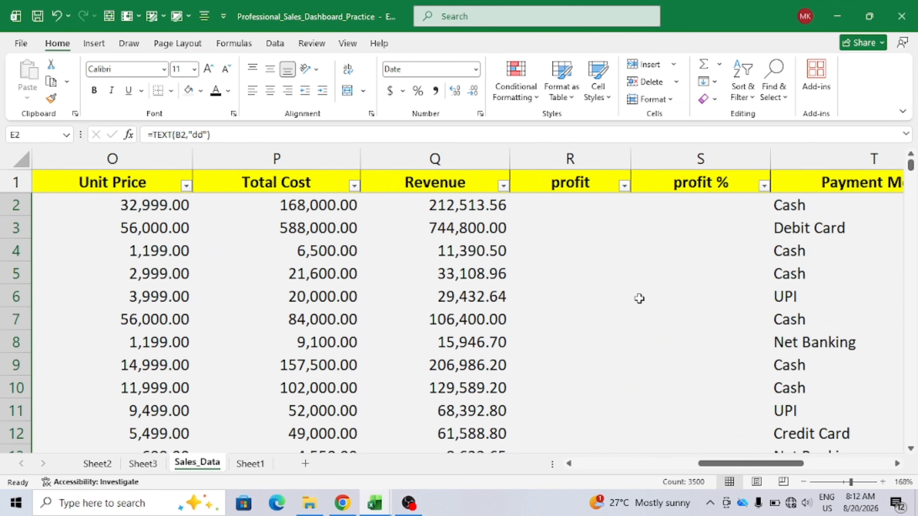
pyautogui.keyDown('ctrl'); pyautogui.scroll(1, 639, 299); pyautogui.keyUp('ctrl')
pyautogui.hscroll(-2, 640, 298)
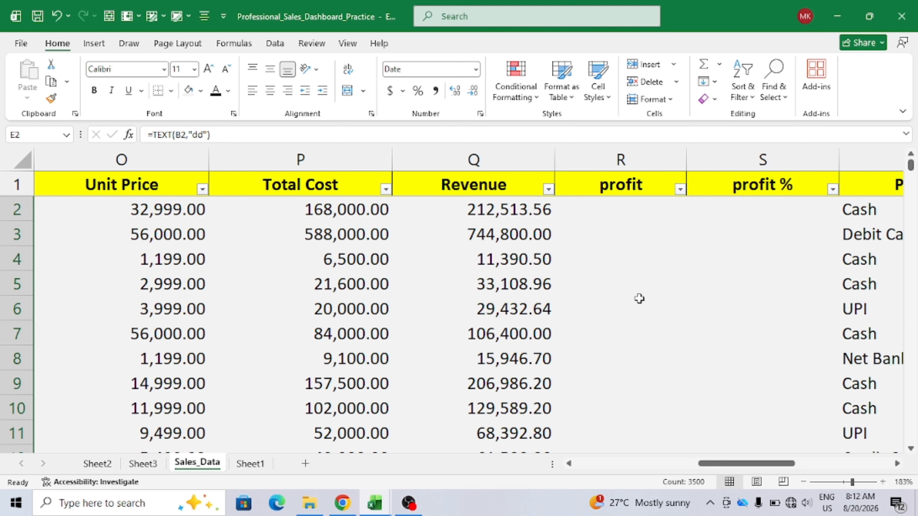
pyautogui.click(622, 212)
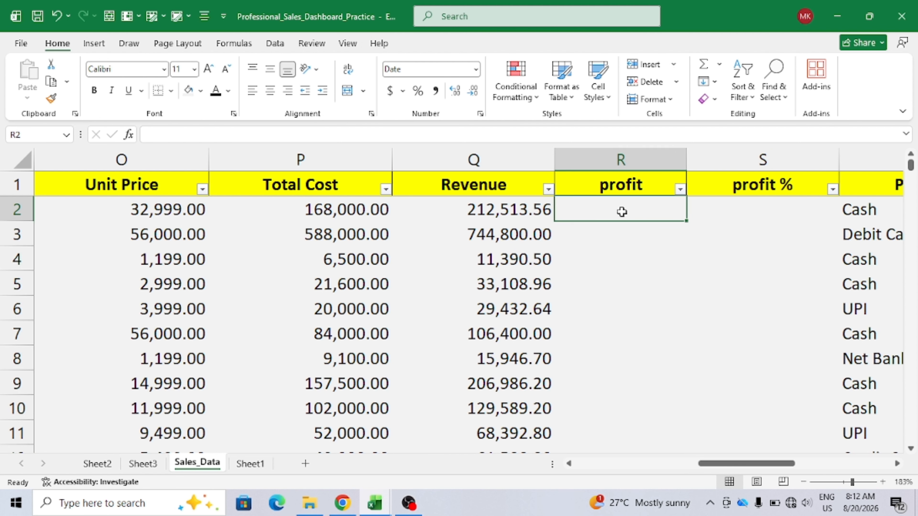
pyautogui.write('=')
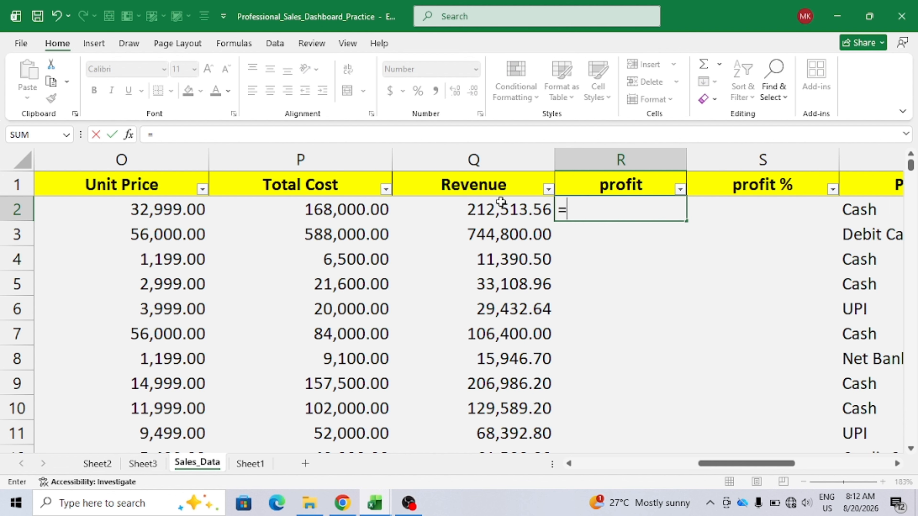
pyautogui.click(492, 208)
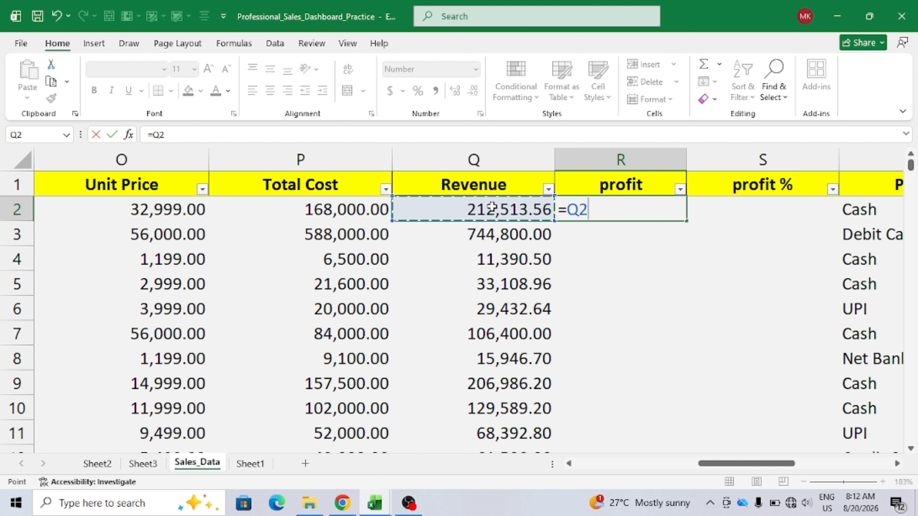
pyautogui.write('-')
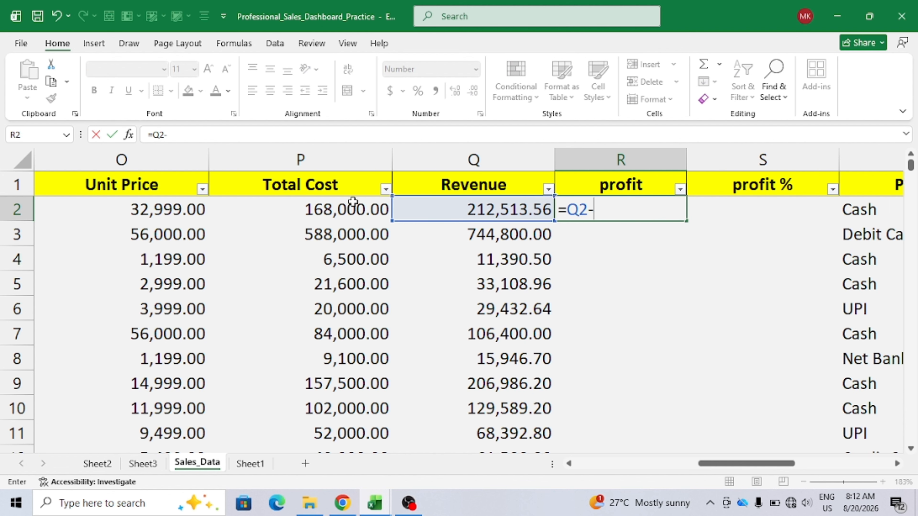
pyautogui.click(343, 209)
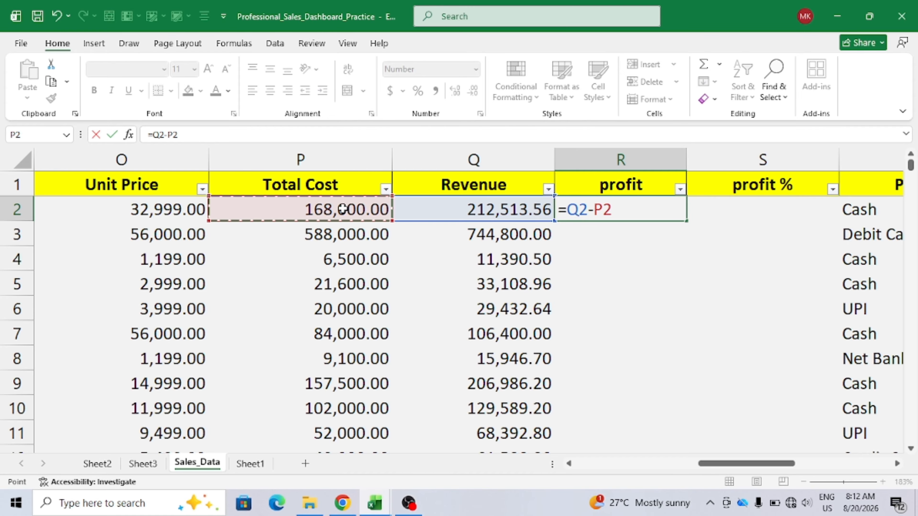
pyautogui.press('Return')
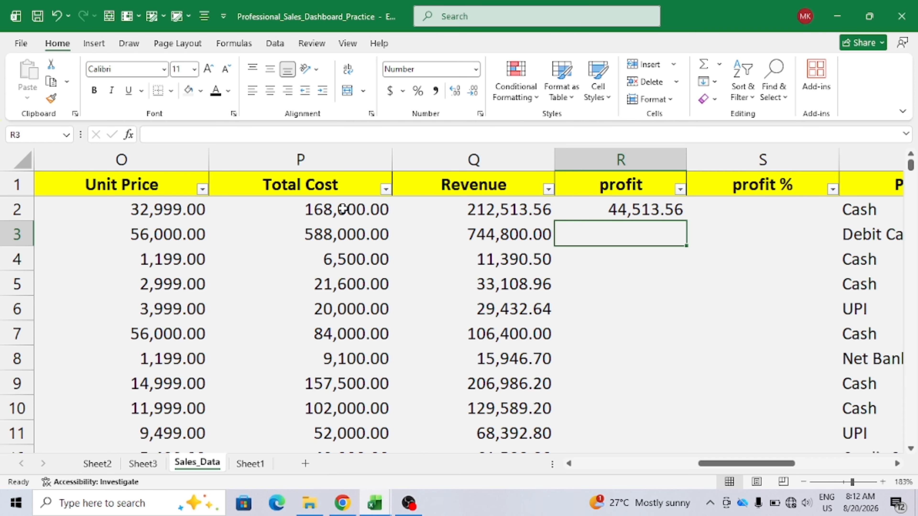
pyautogui.click(619, 208)
pyautogui.doubleClick(685, 220)
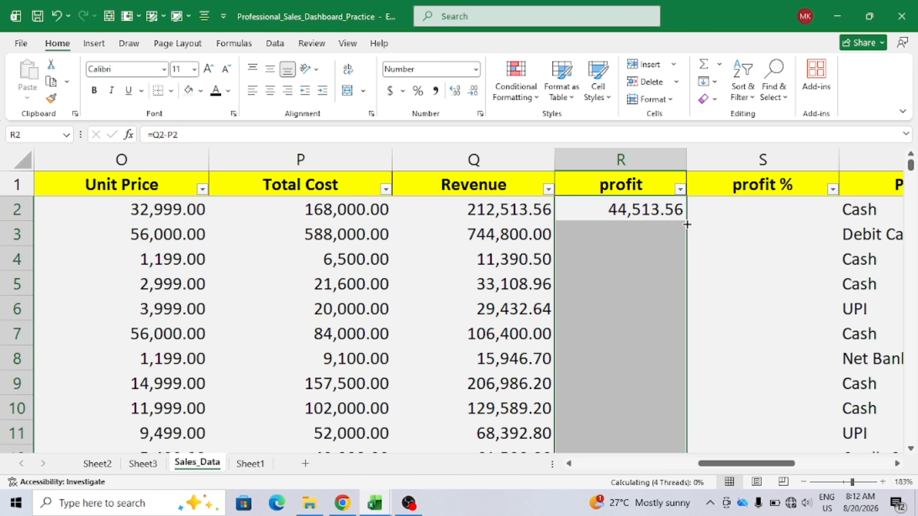
# Calculate the profit percentage in S2 by dividing profit by revenue with =R2/Q2
pyautogui.click(750, 208)
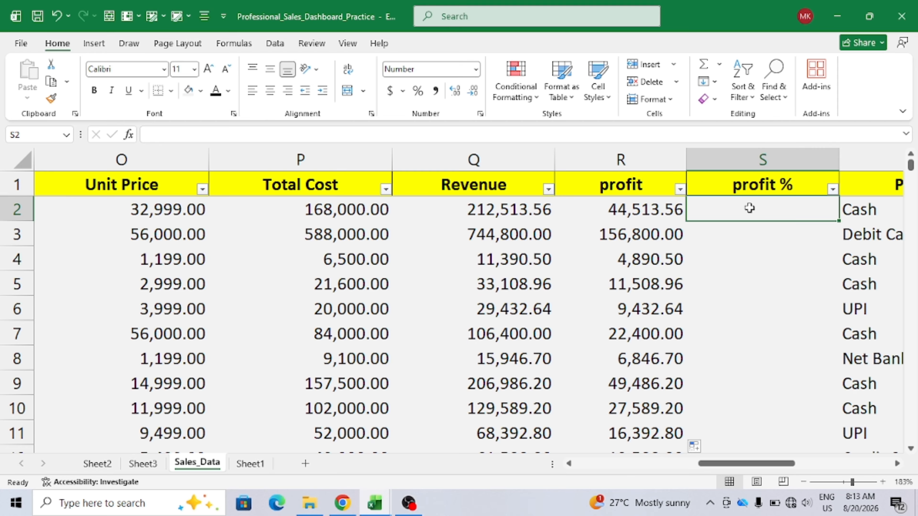
pyautogui.write('=')
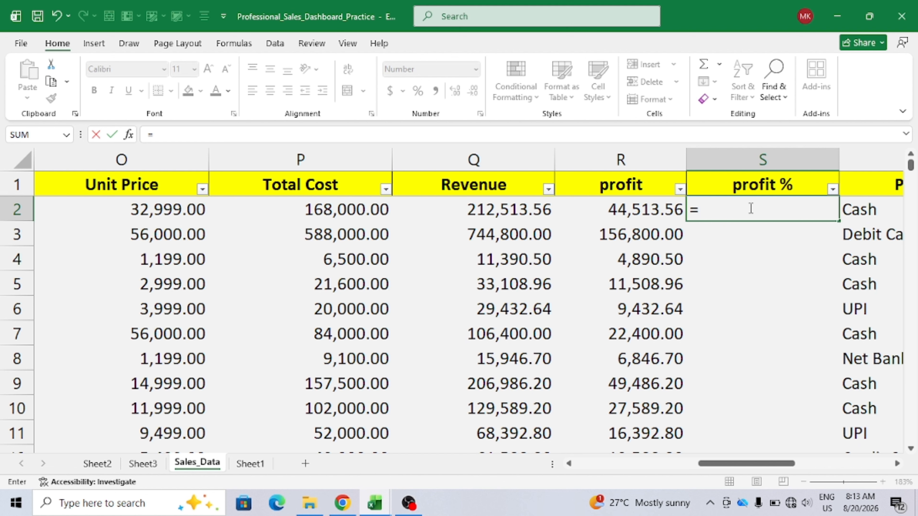
pyautogui.click(637, 209)
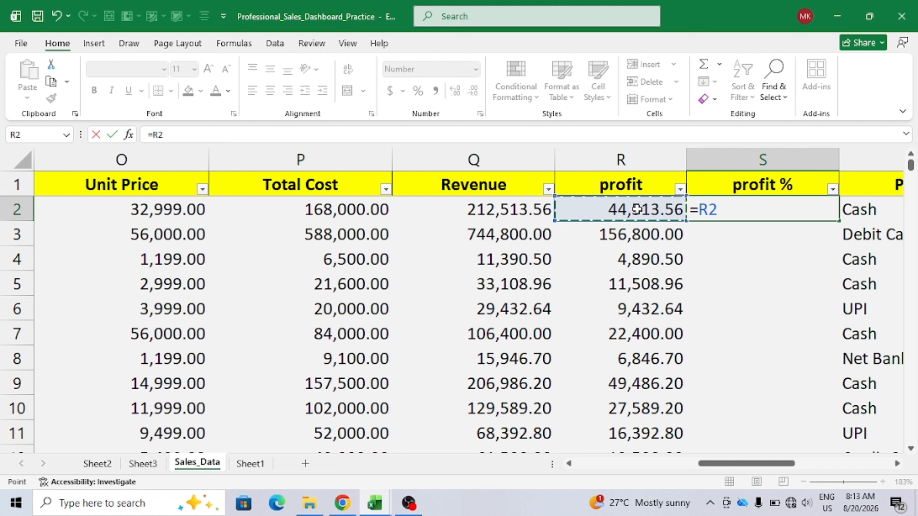
pyautogui.write('/')
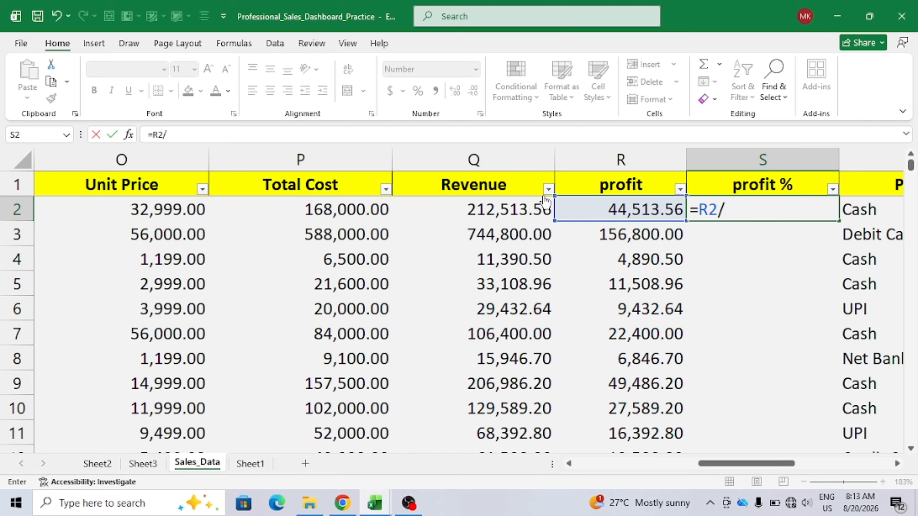
pyautogui.click(517, 211)
pyautogui.press('Return')
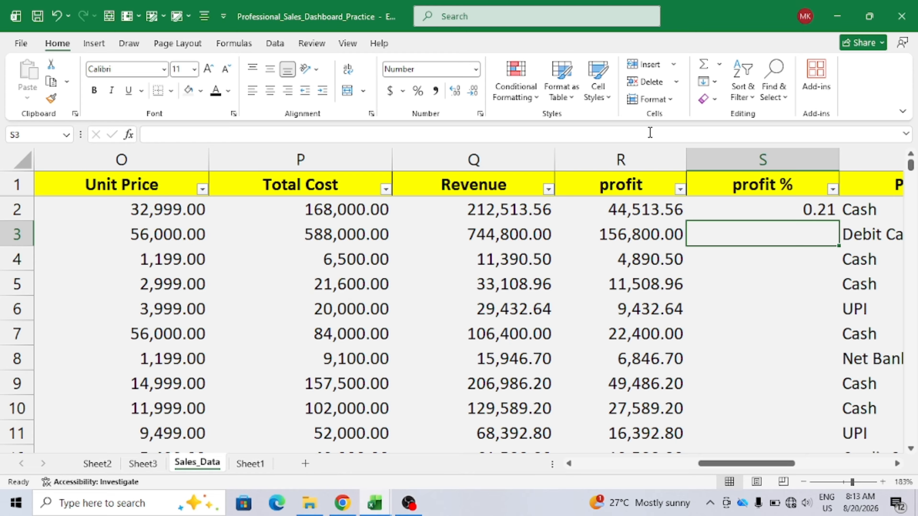
# Format the whole profit % column S as Percentage and select S2
pyautogui.click(419, 90)
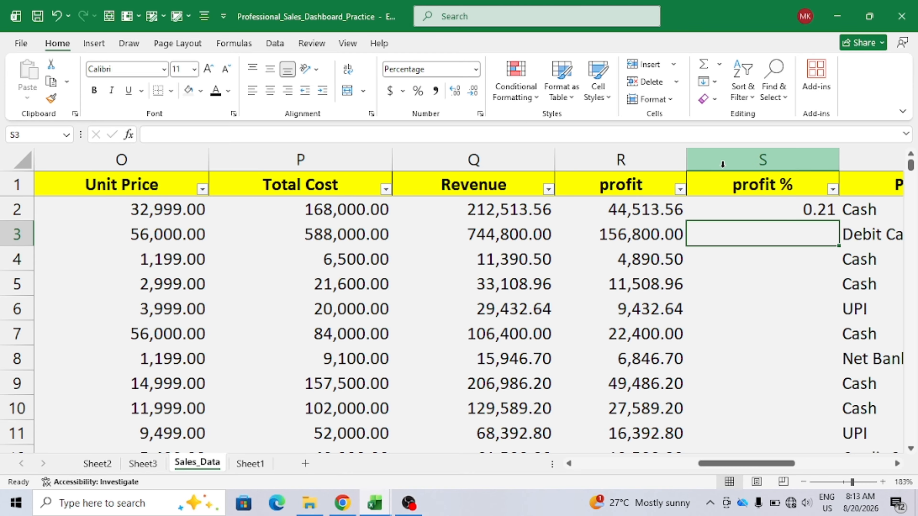
pyautogui.click(731, 163)
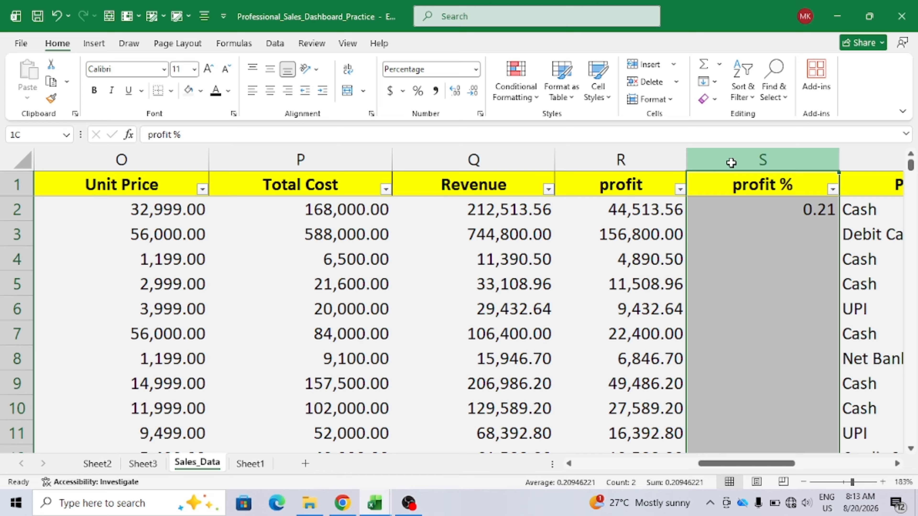
pyautogui.click(417, 92)
pyautogui.click(759, 275)
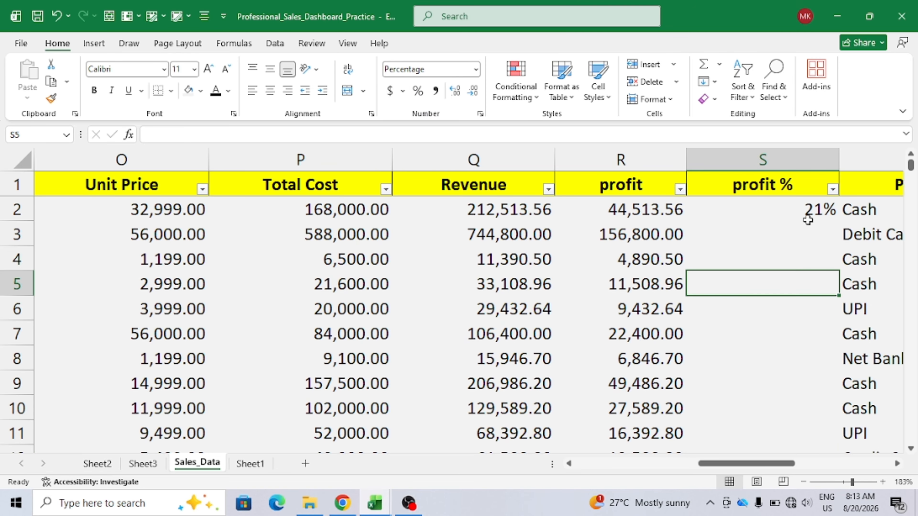
pyautogui.click(820, 209)
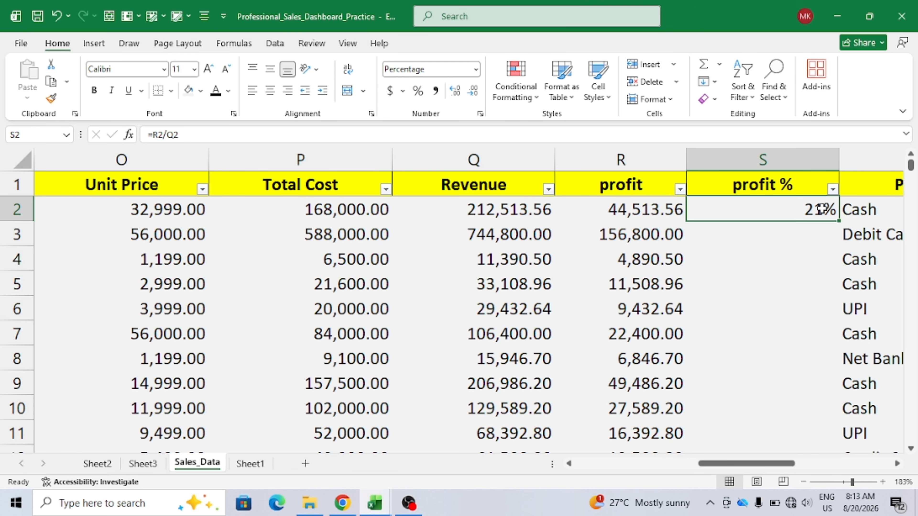
# Fill the S2 profit percentage formula down the entire profit % column and check the filled rows
pyautogui.doubleClick(838, 222)
pyautogui.scroll(-4, 791, 264)
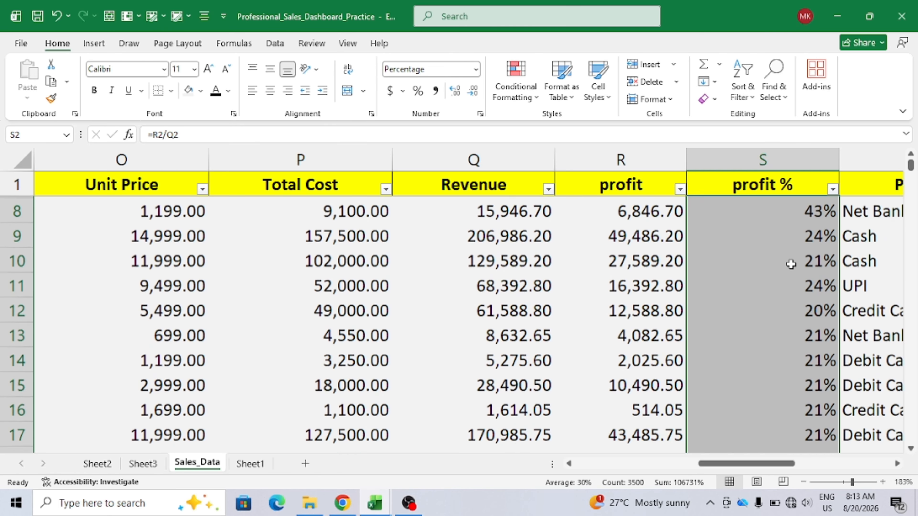
pyautogui.scroll(-11, 791, 264)
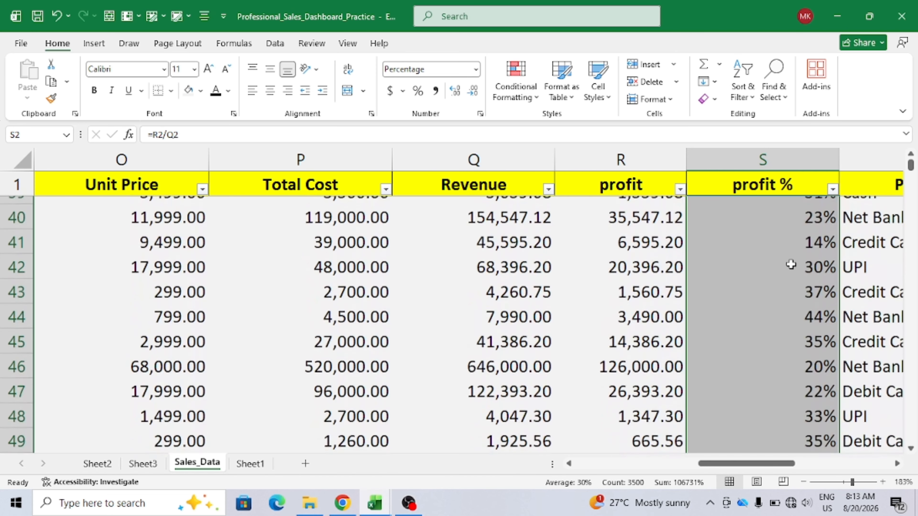
pyautogui.scroll(15, 791, 264)
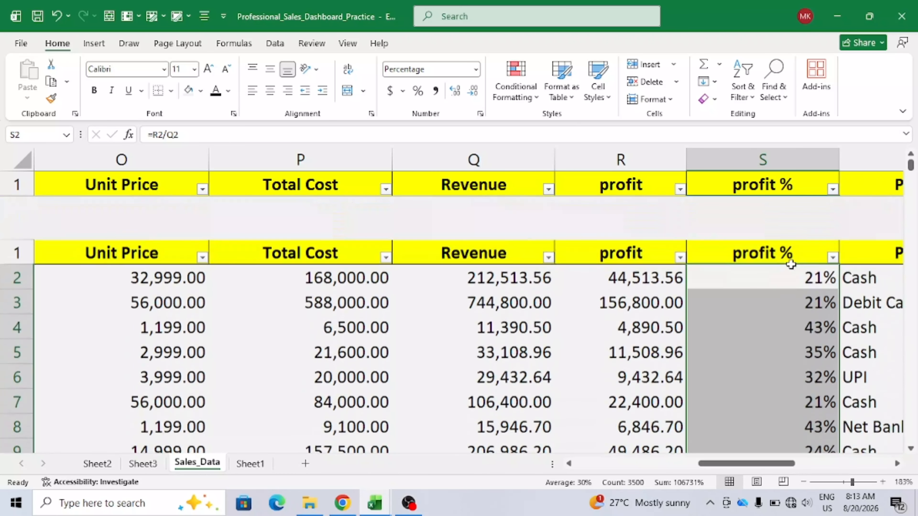
pyautogui.keyDown('ctrl'); pyautogui.scroll(-7, 791, 264); pyautogui.keyUp('ctrl')
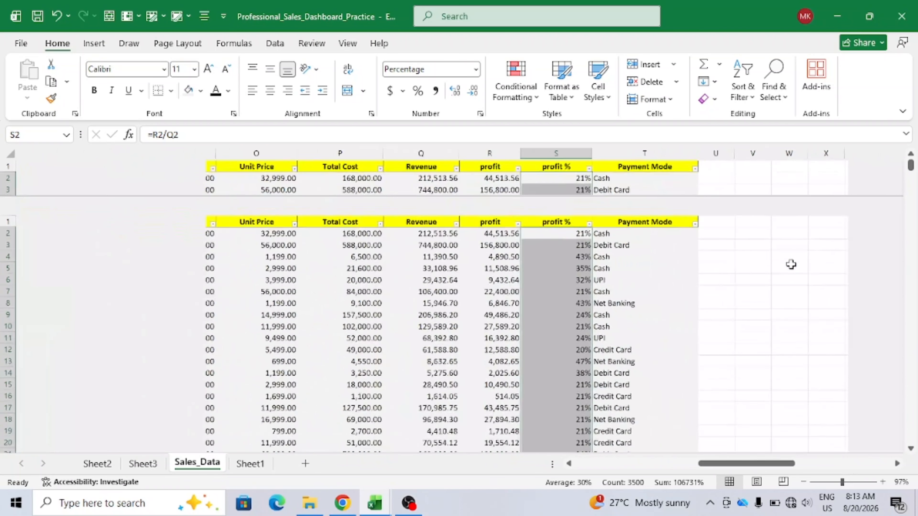
pyautogui.hscroll(5, 508, 289)
pyautogui.scroll(3, 509, 288)
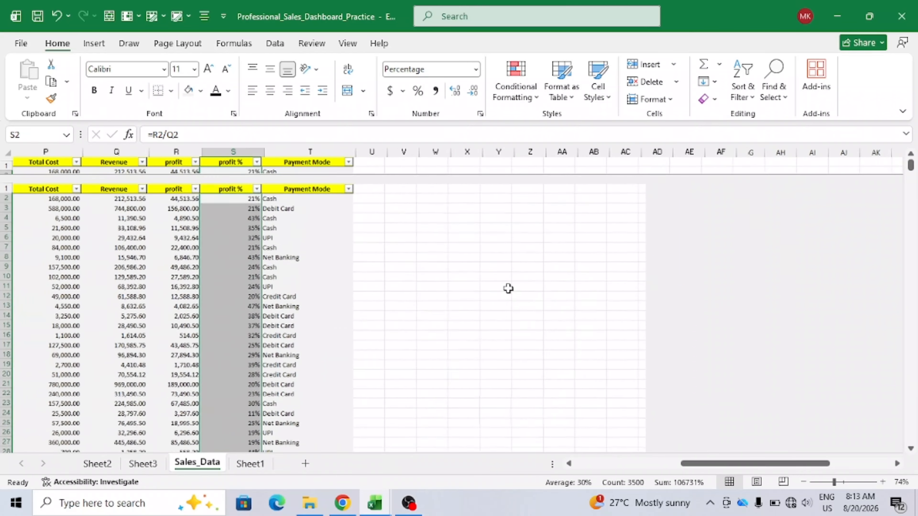
pyautogui.hscroll(-2, 209, 293)
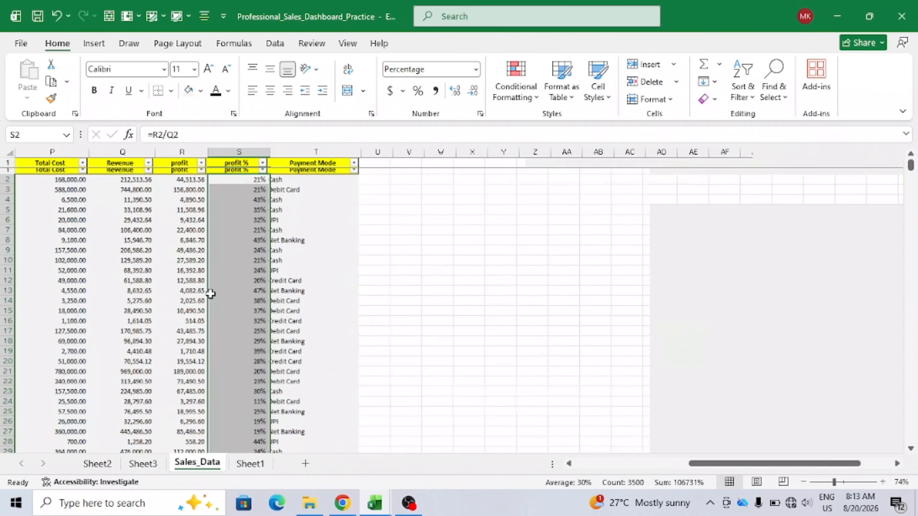
# Create a PivotTable on a new worksheet from Sales_Data range A1:T3501, adding the data to the Data Model
pyautogui.hscroll(-5, 198, 296)
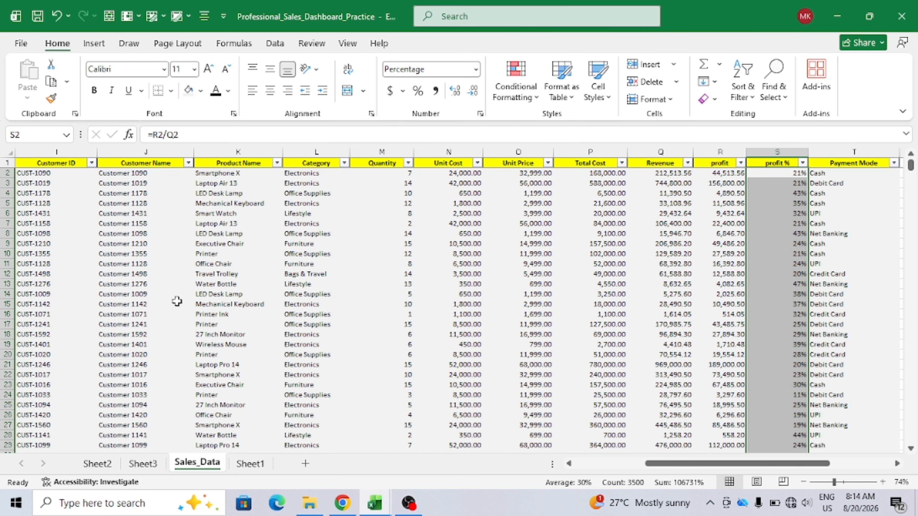
pyautogui.hscroll(-1, 53, 172)
pyautogui.hscroll(-5, 52, 171)
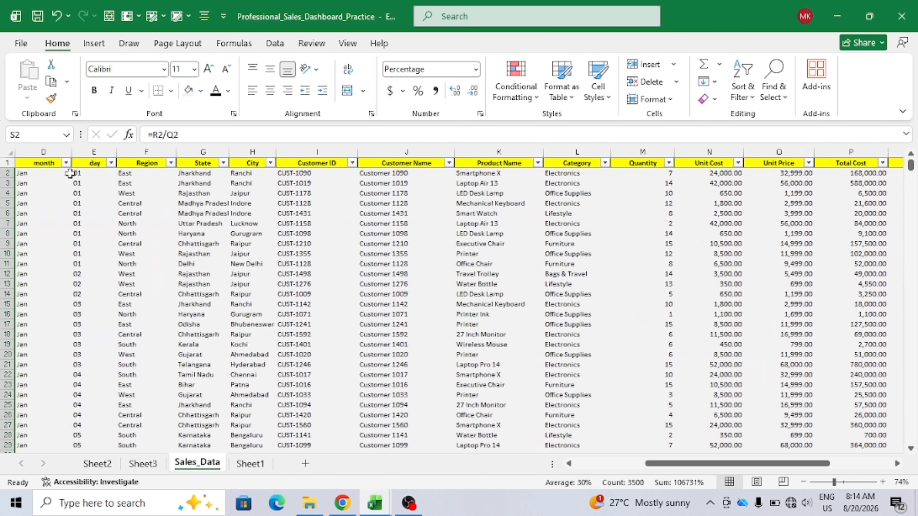
pyautogui.moveTo(48, 170); pyautogui.dragTo(47, 168)
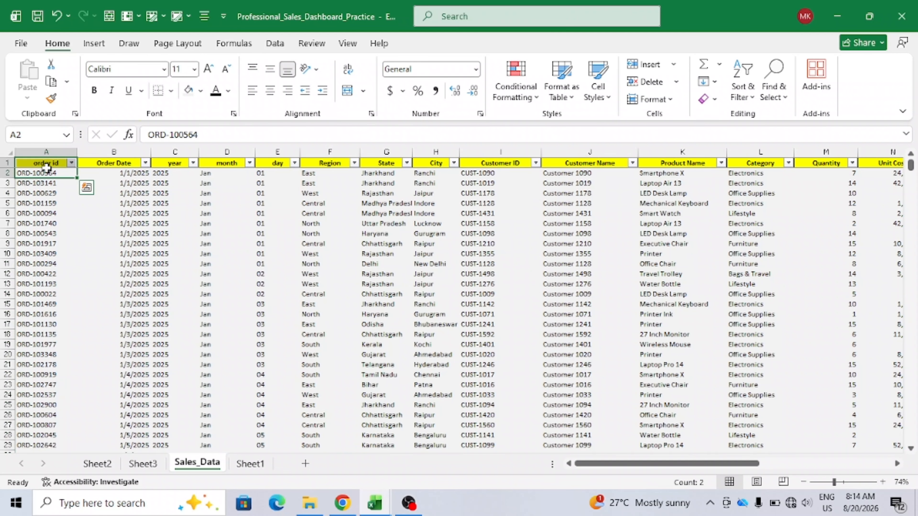
pyautogui.hotkey('ctrl', 'shift', 'Right')
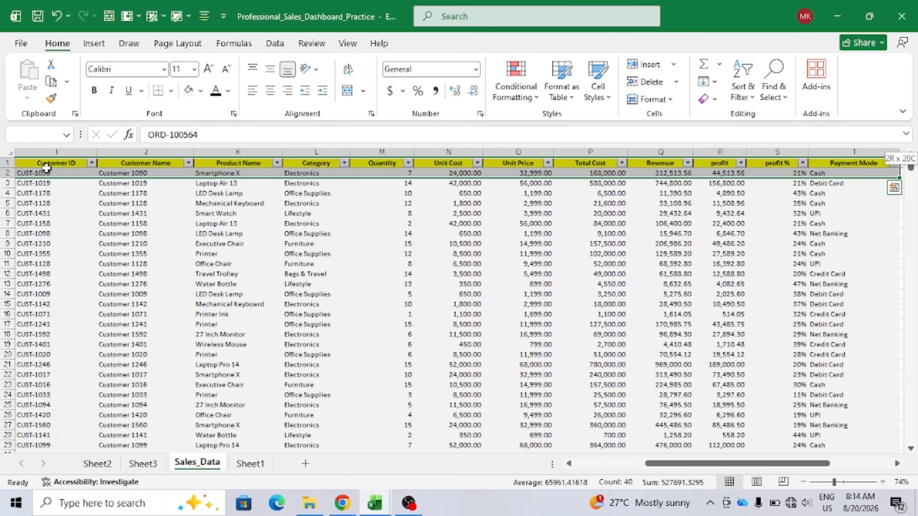
pyautogui.hotkey('ctrl', 'shift', 'Down')
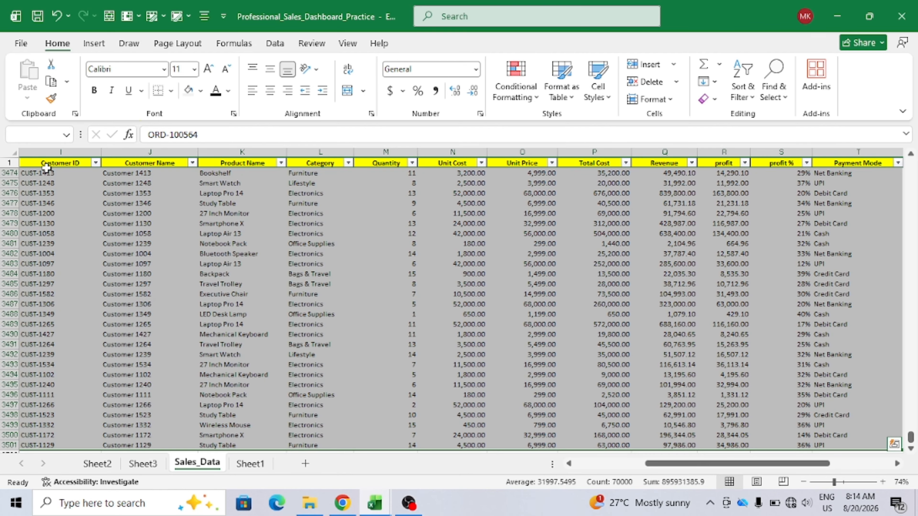
pyautogui.click(95, 43)
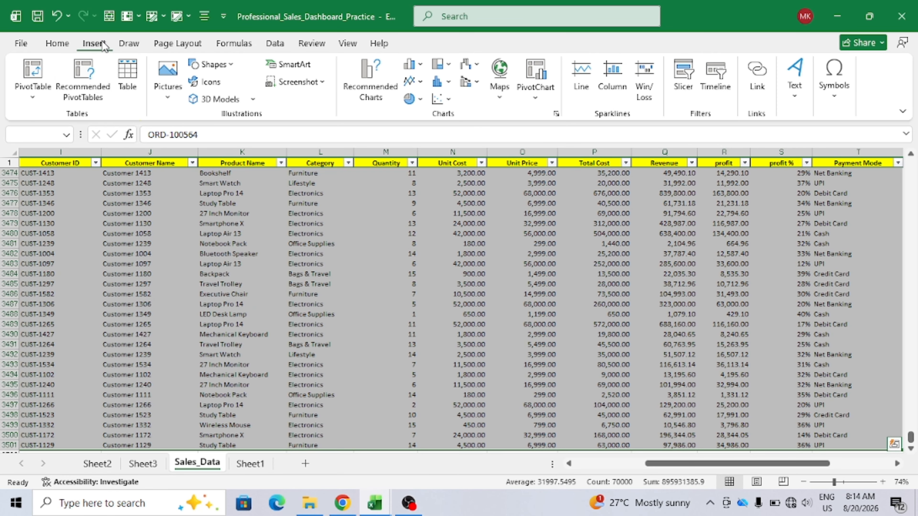
pyautogui.click(33, 70)
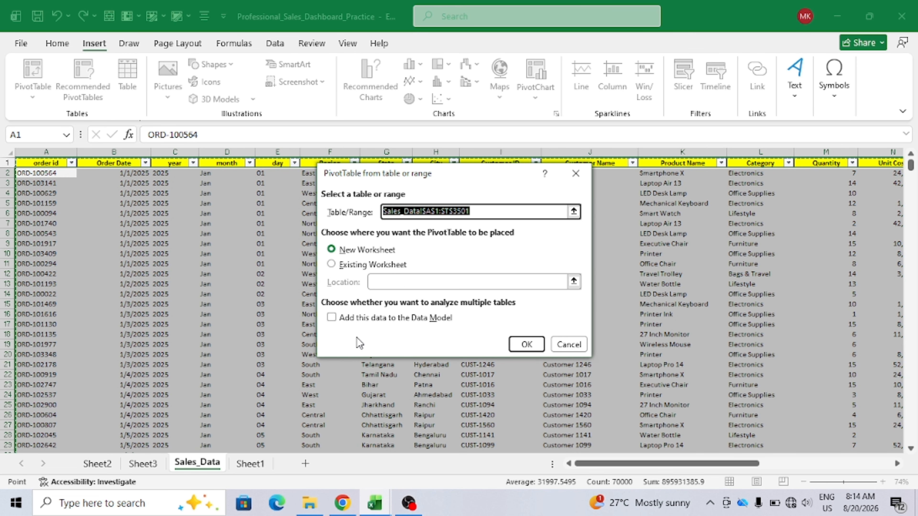
pyautogui.click(332, 320)
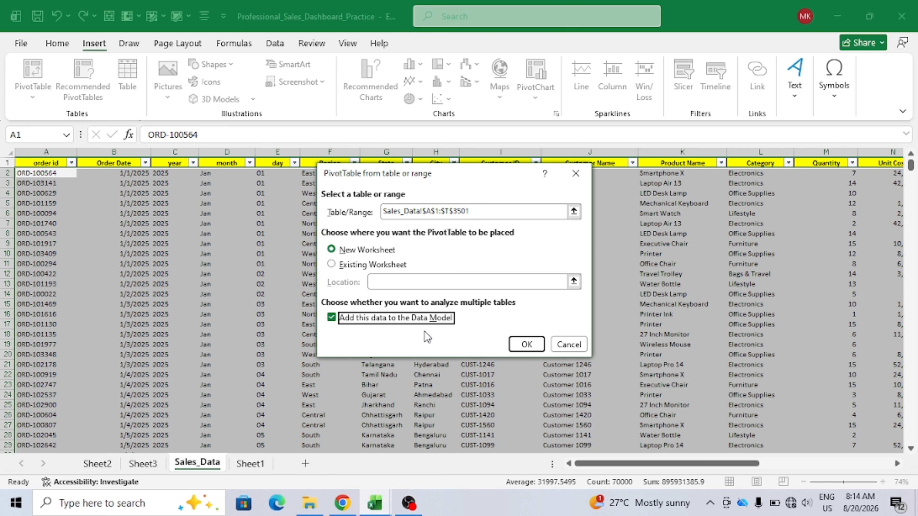
pyautogui.click(530, 350)
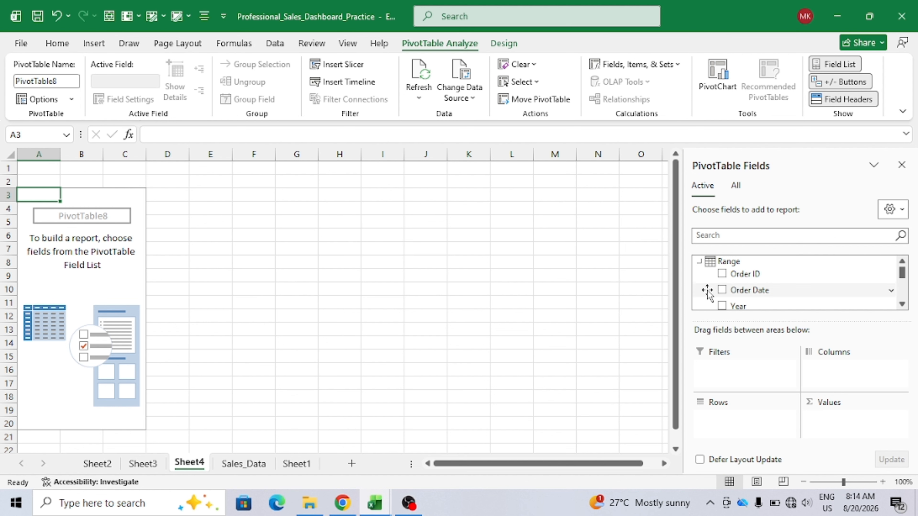
# Lay out the PivotTable with the count of Order ID as values, Year as rows and Month as the report filter
pyautogui.scroll(-2, 723, 289)
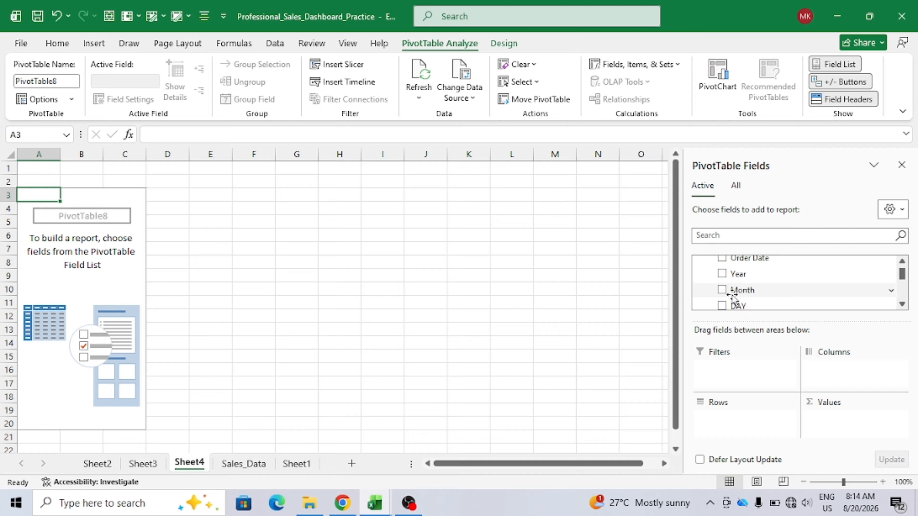
pyautogui.scroll(2, 732, 295)
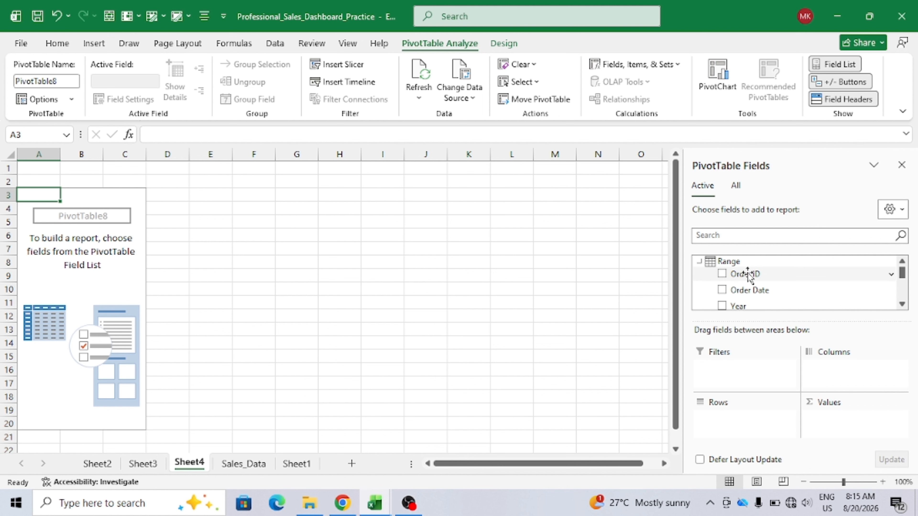
pyautogui.moveTo(750, 273); pyautogui.dragTo(865, 420)
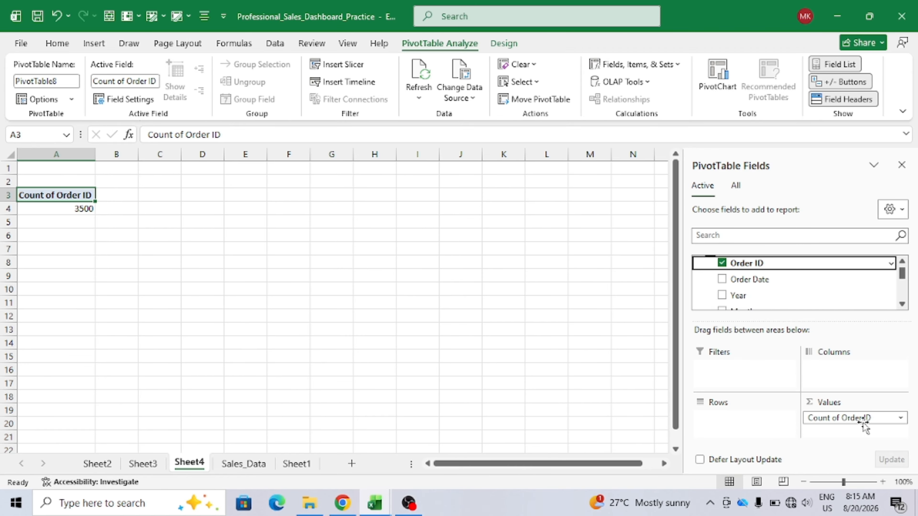
pyautogui.moveTo(744, 297); pyautogui.dragTo(738, 420)
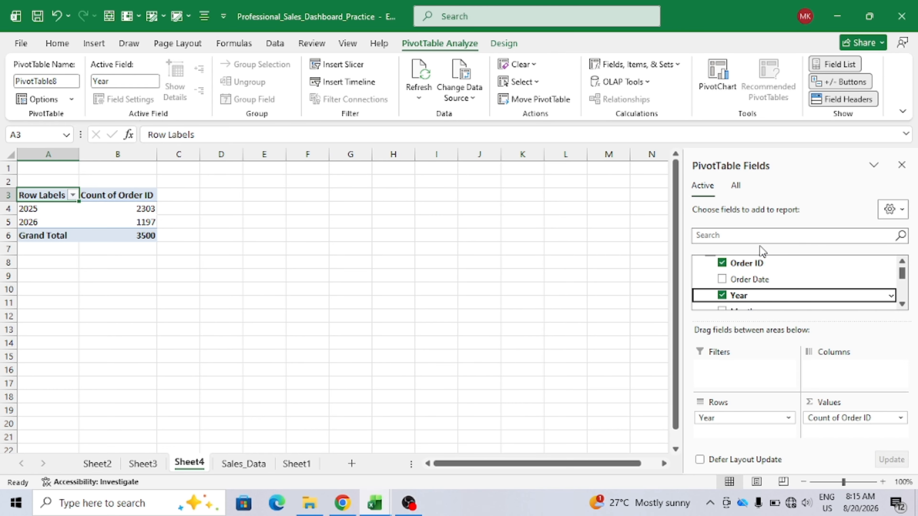
pyautogui.scroll(-1, 761, 287)
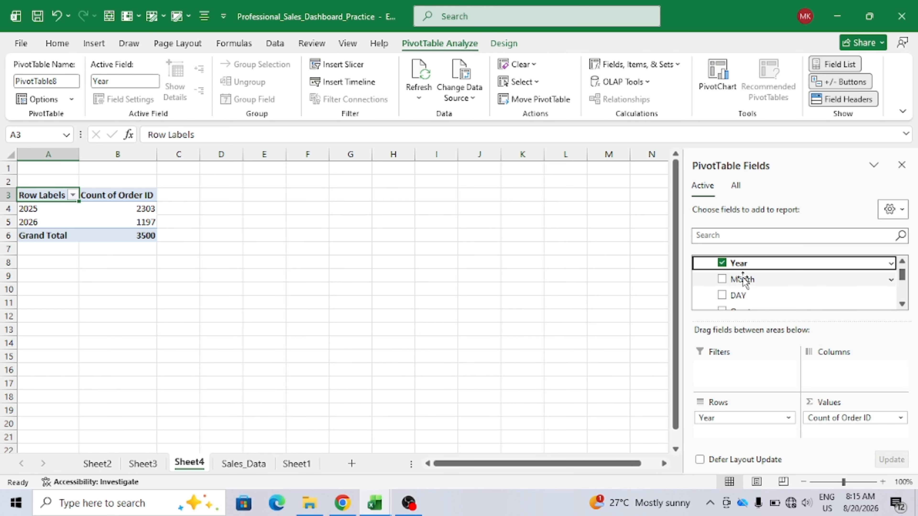
pyautogui.moveTo(748, 281); pyautogui.dragTo(737, 367)
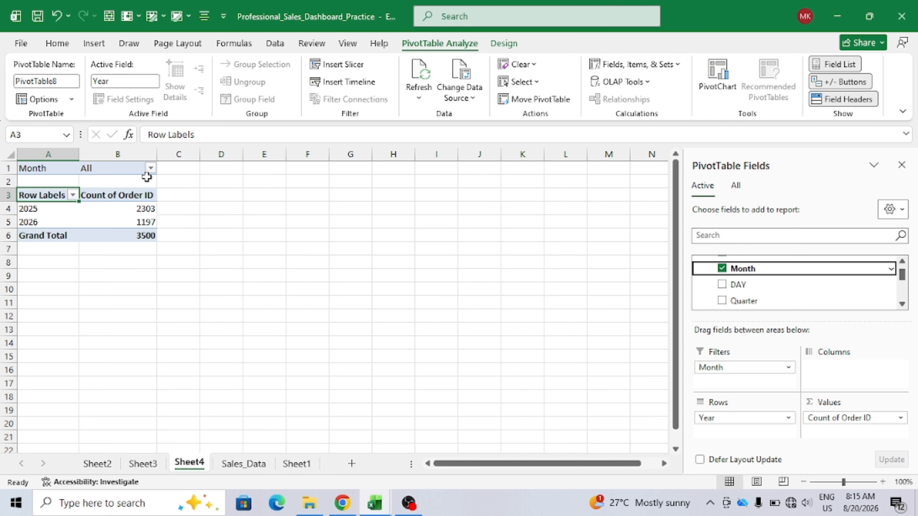
# Filter the PivotTable's Month field by multiple items, keeping only Apr, Aug and Dec
pyautogui.click(150, 169)
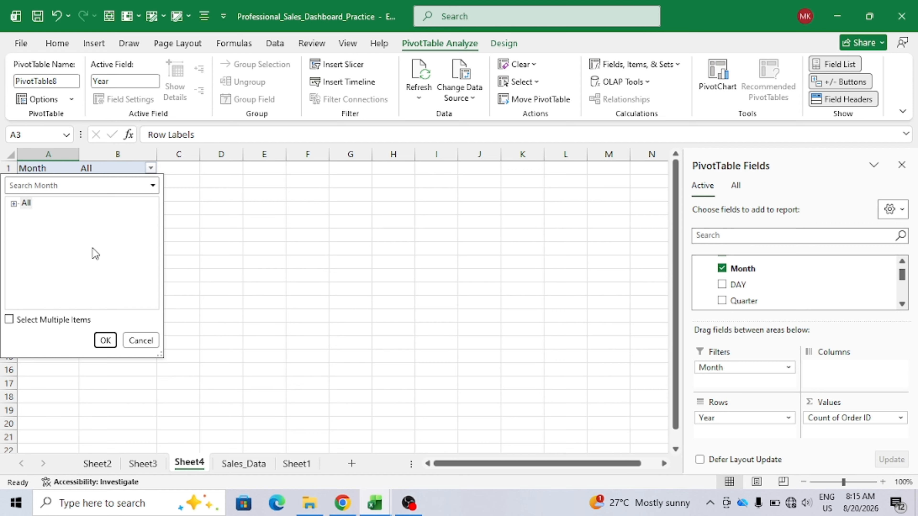
pyautogui.click(24, 204)
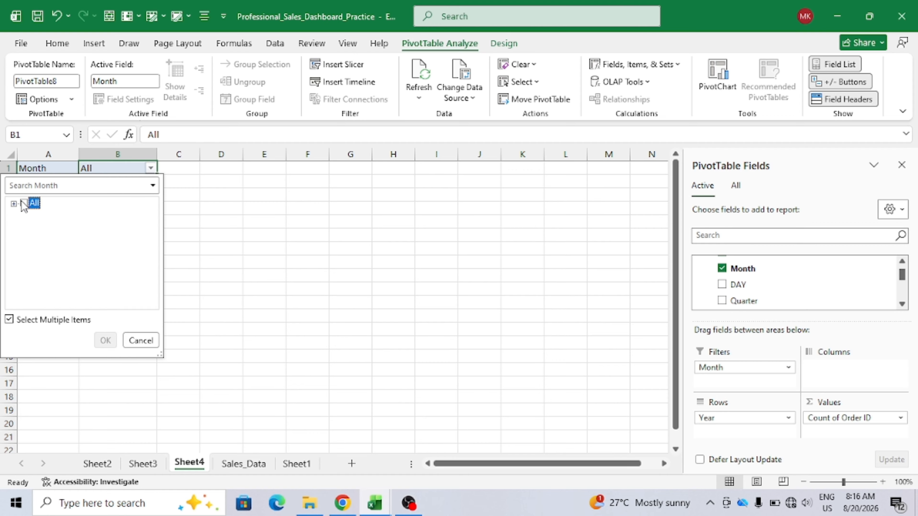
pyautogui.click(11, 202)
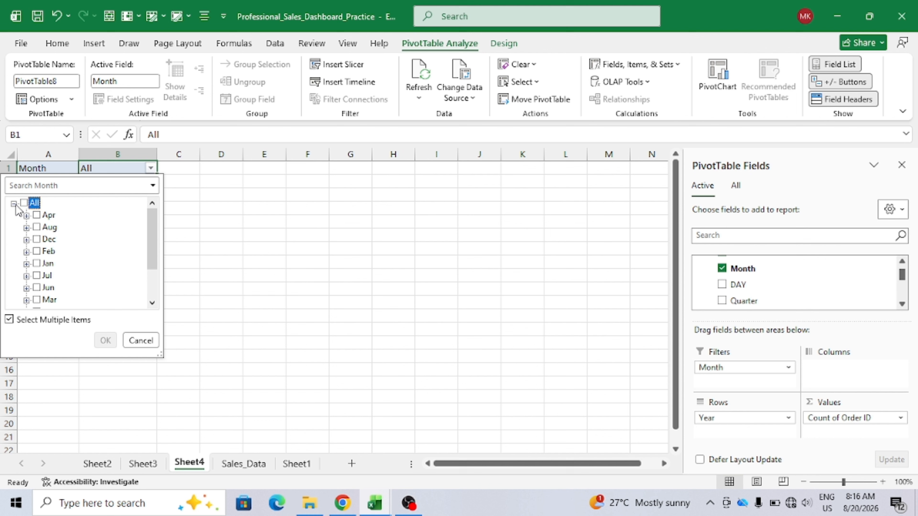
pyautogui.click(39, 215)
pyautogui.click(39, 228)
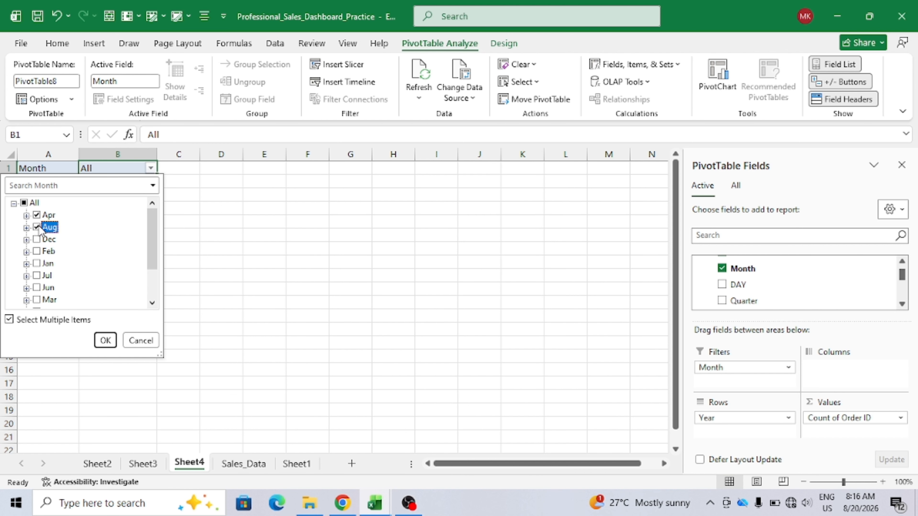
pyautogui.click(39, 240)
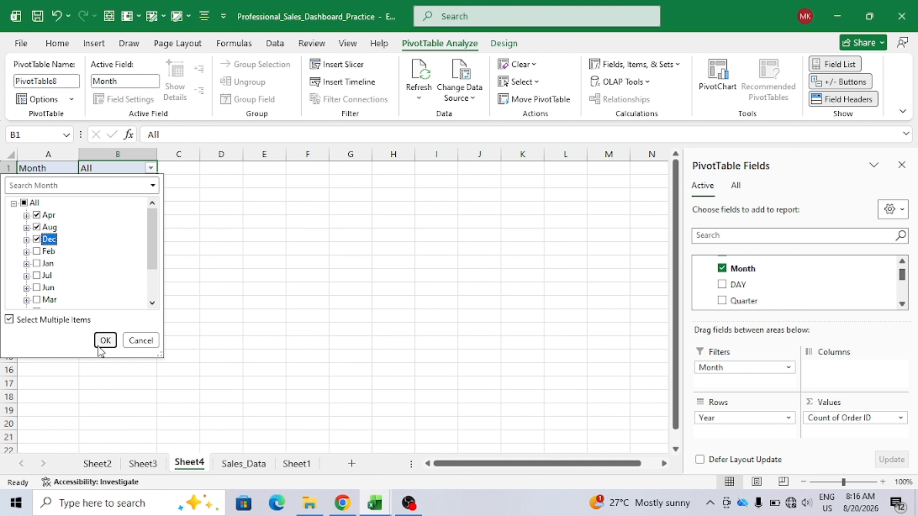
pyautogui.click(104, 341)
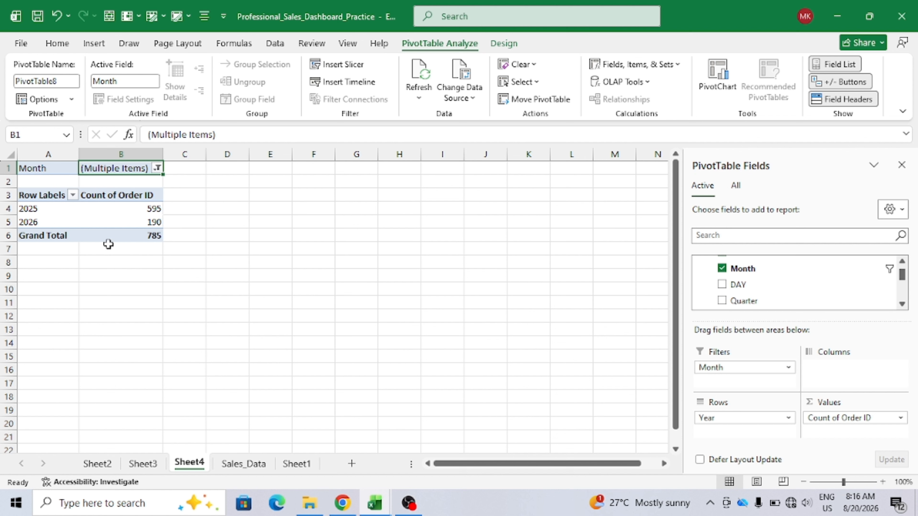